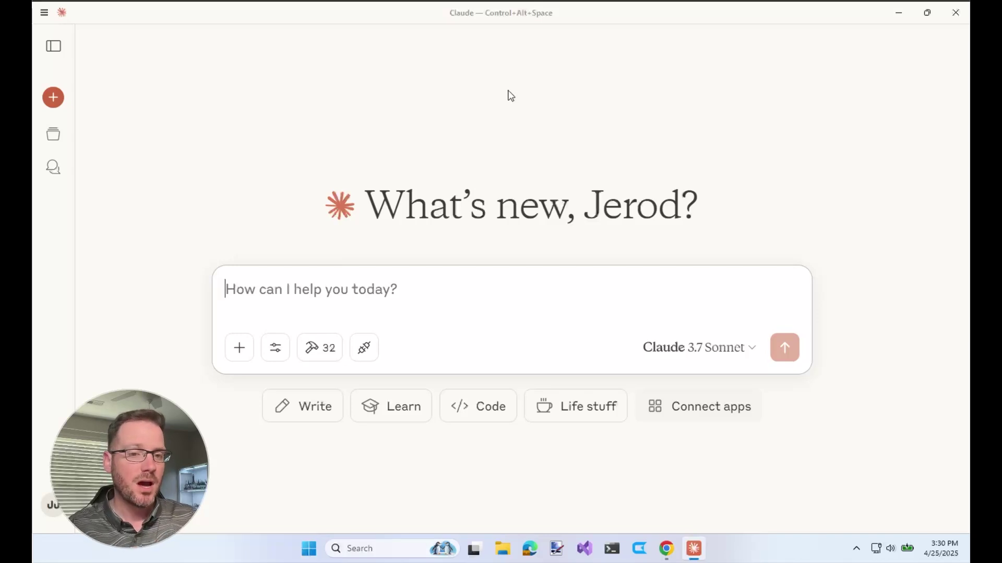
# - Browse the 32 available jira_dev and salesforce_dev MCP tools, then dismiss the list
pyautogui.click(329, 348)
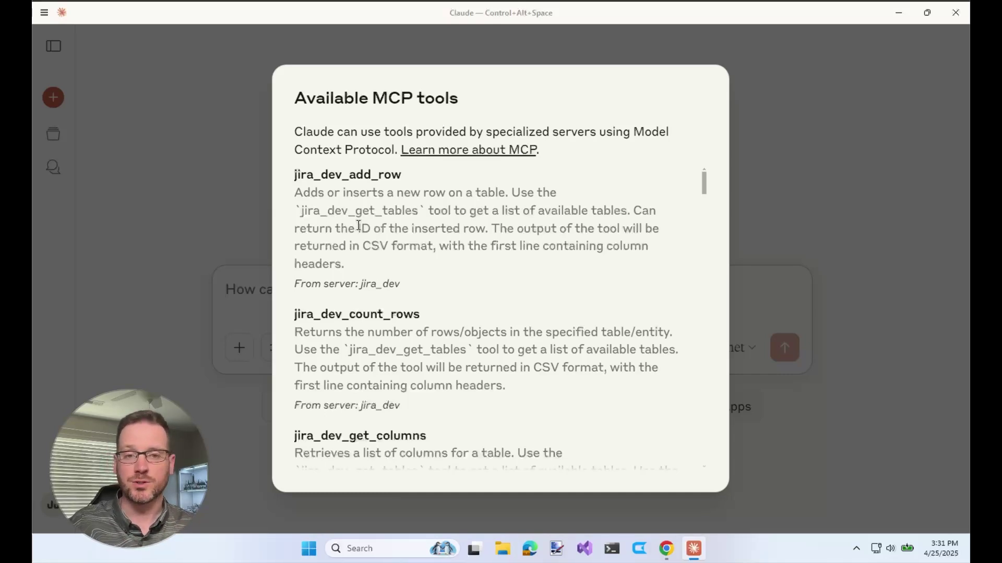
pyautogui.scroll(-10, 359, 225)
pyautogui.scroll(10, 359, 228)
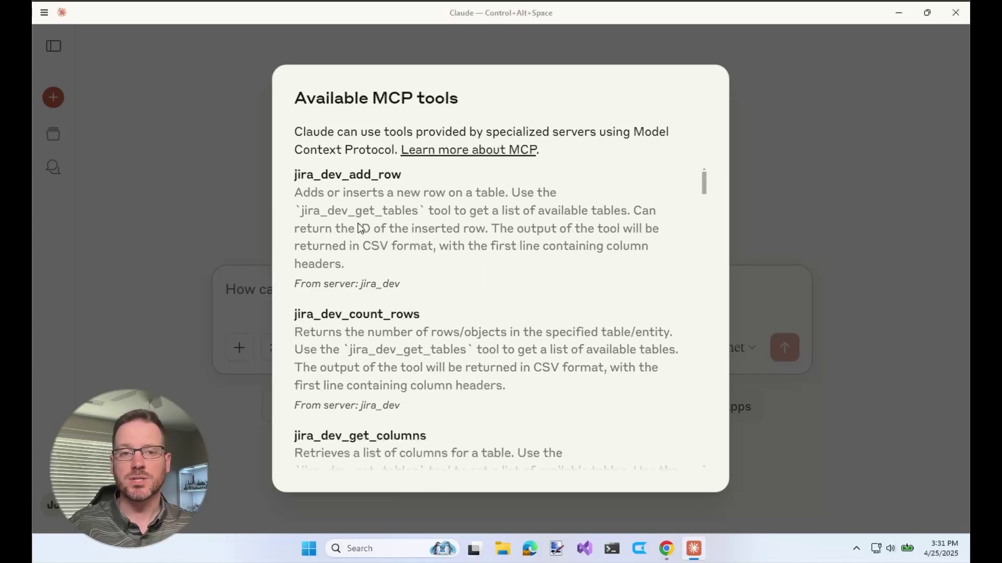
pyautogui.scroll(-20, 359, 221)
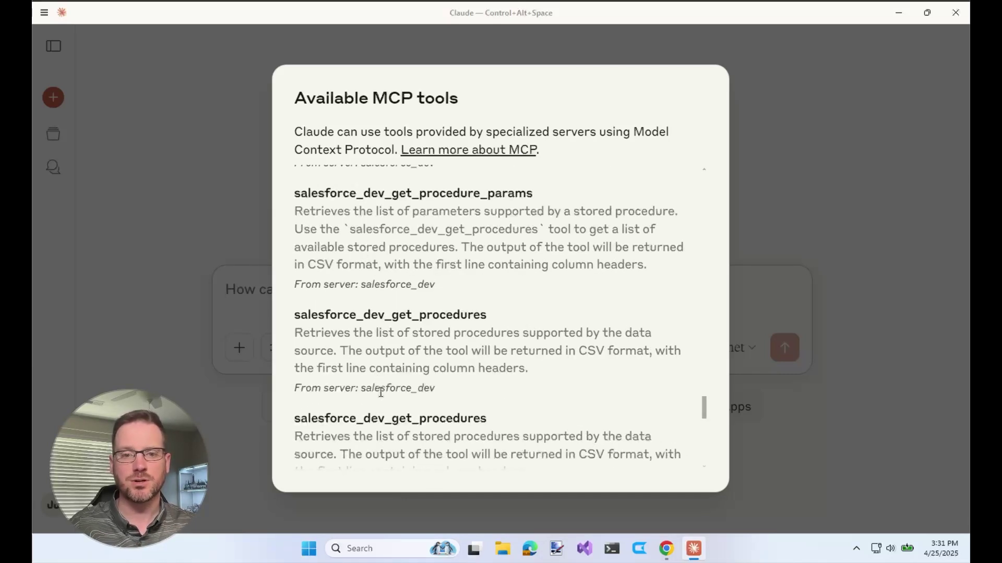
pyautogui.scroll(5, 362, 255)
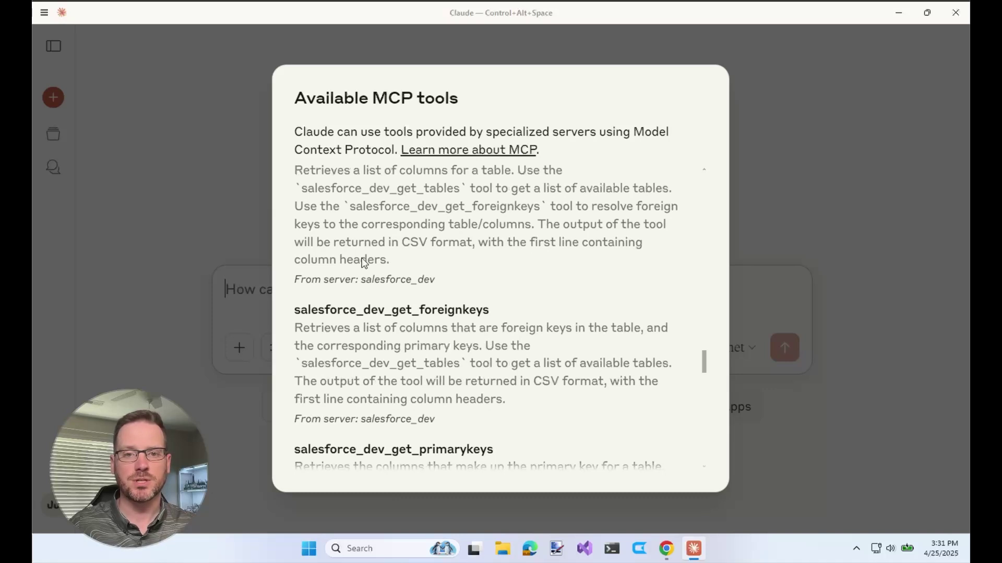
pyautogui.click(235, 220)
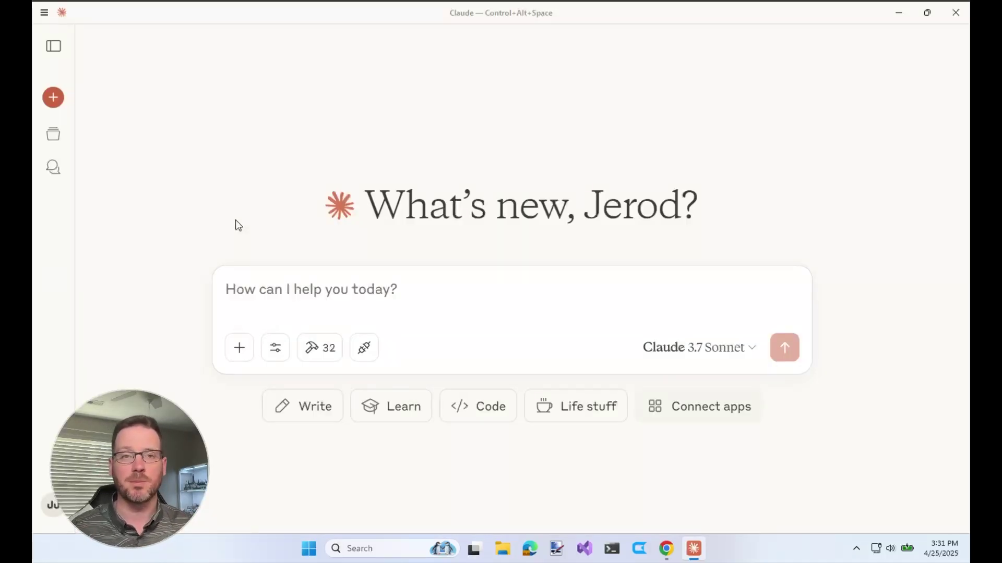
# - Write the message 'Can you list my open opportunities for this month?' in the chat box
pyautogui.click(273, 290)
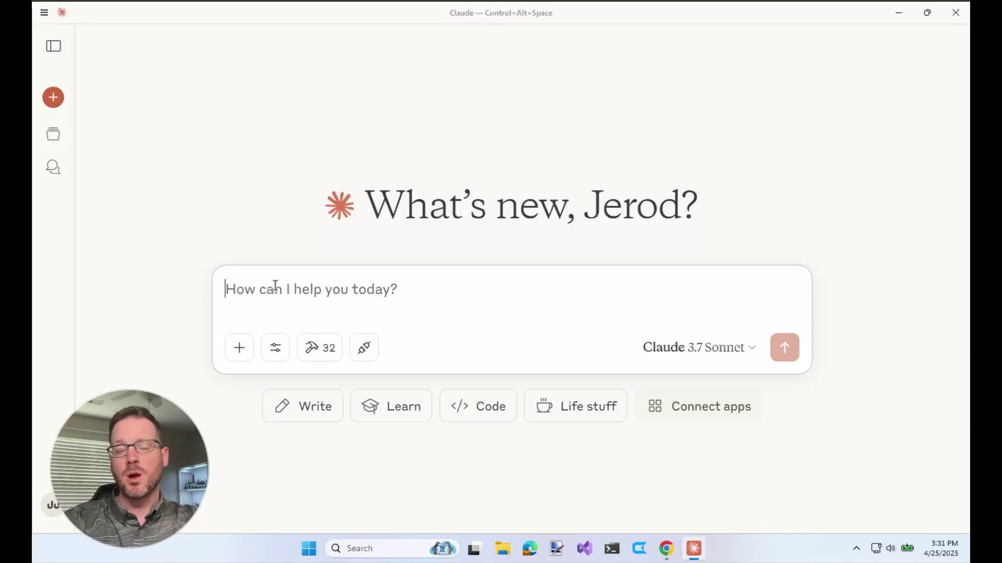
pyautogui.write('Can you ')
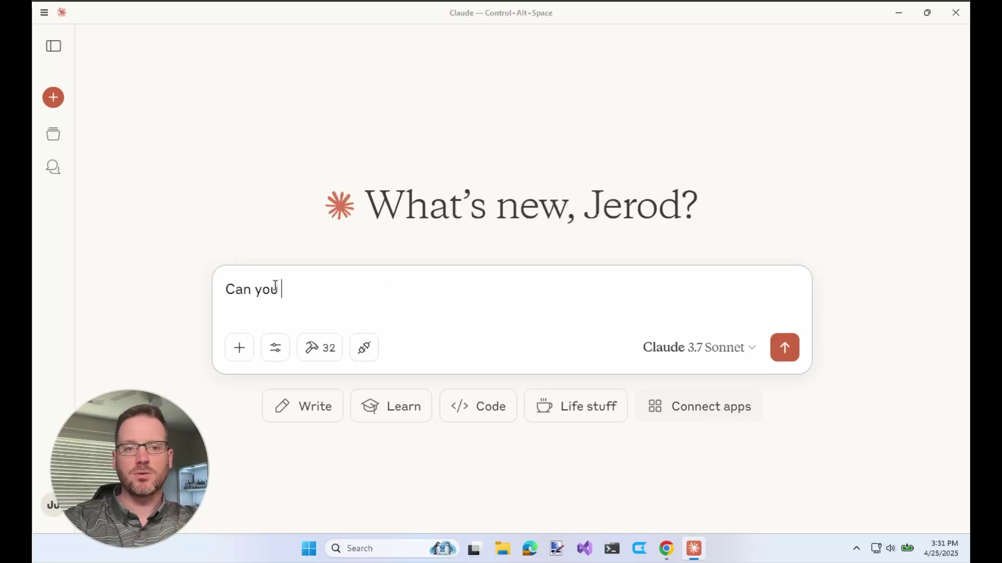
pyautogui.write('list my open op')
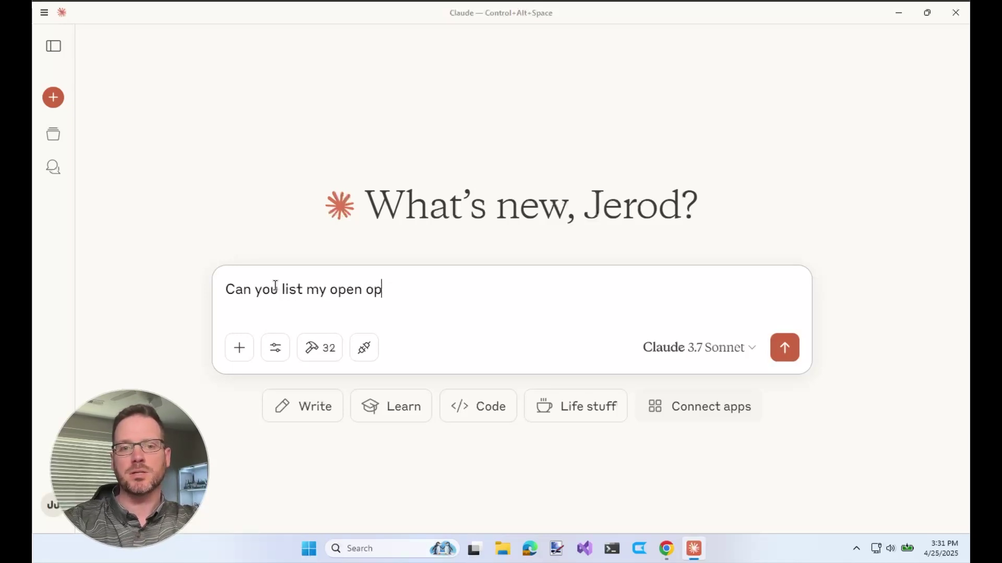
pyautogui.write('portuntire')
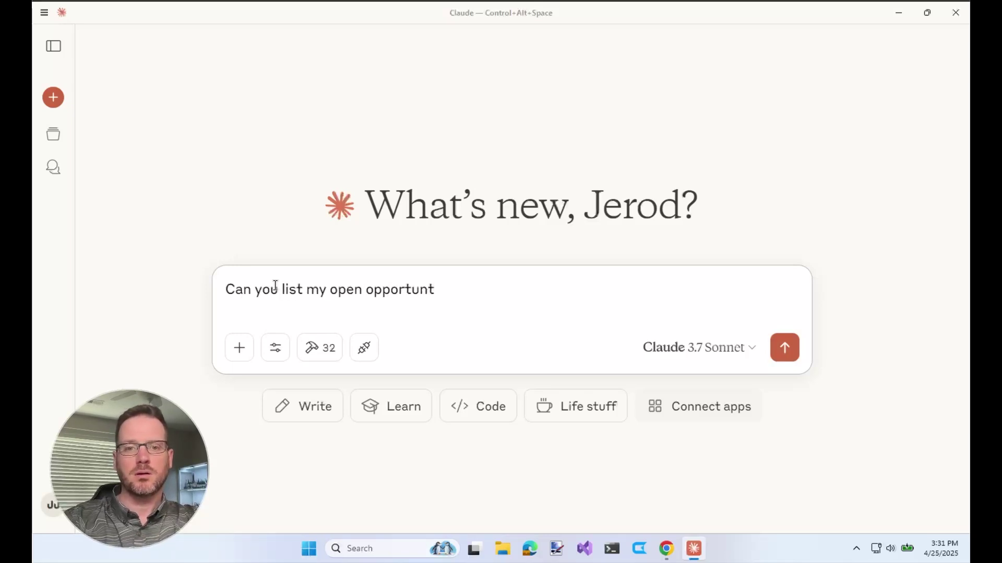
pyautogui.press('BackSpace')
pyautogui.write('ire')
pyautogui.press('BackSpace')
pyautogui.press('BackSpace')
pyautogui.write('ties for')
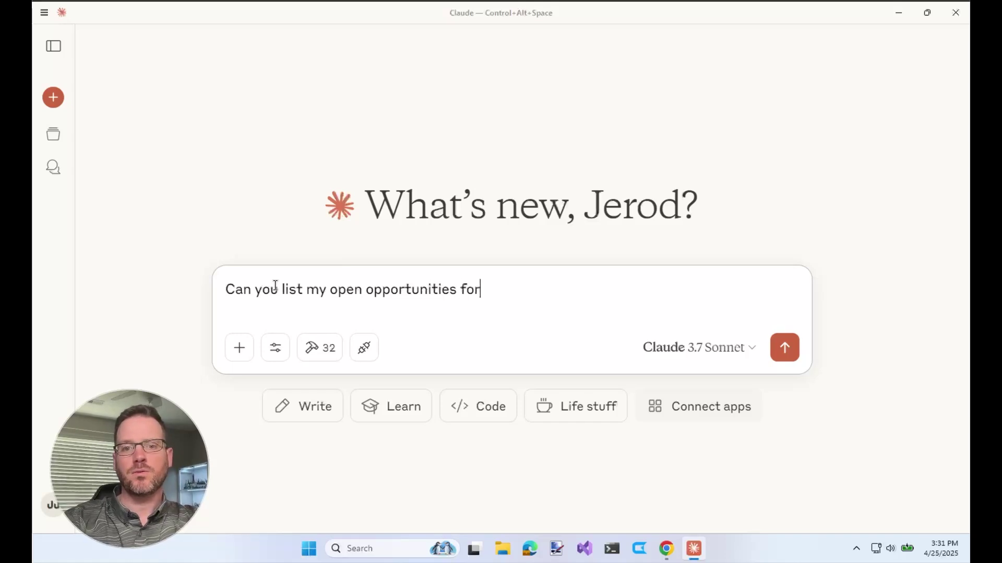
pyautogui.write(' this month?')
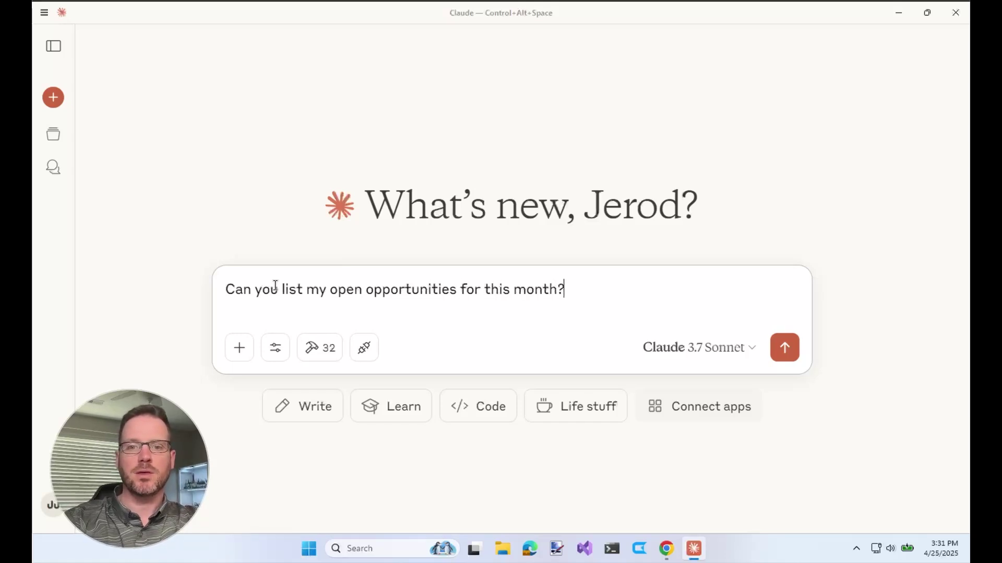
# - Send the question and allow the salesforce_dev table, column and query lookups for this chat
pyautogui.press('Return')
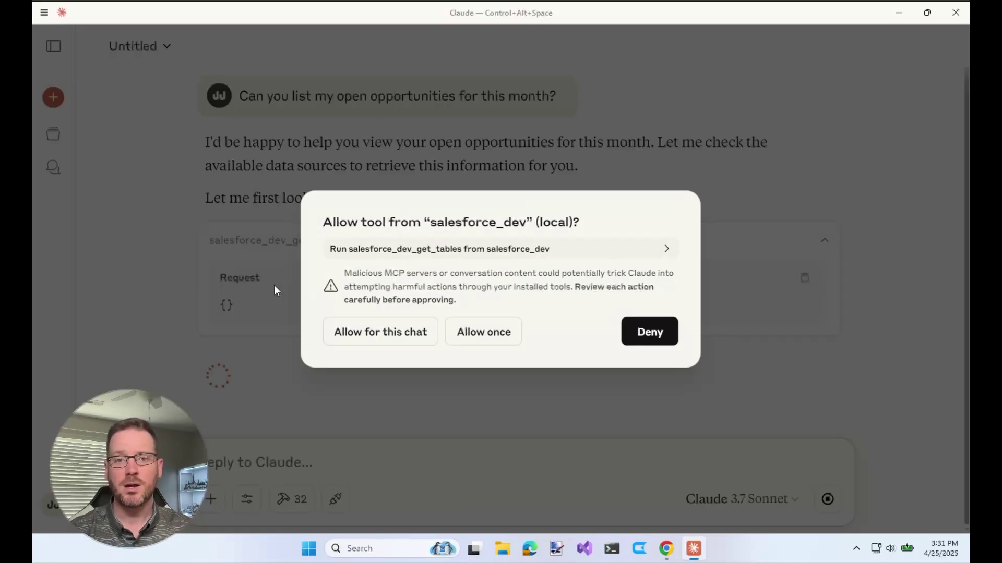
pyautogui.click(355, 334)
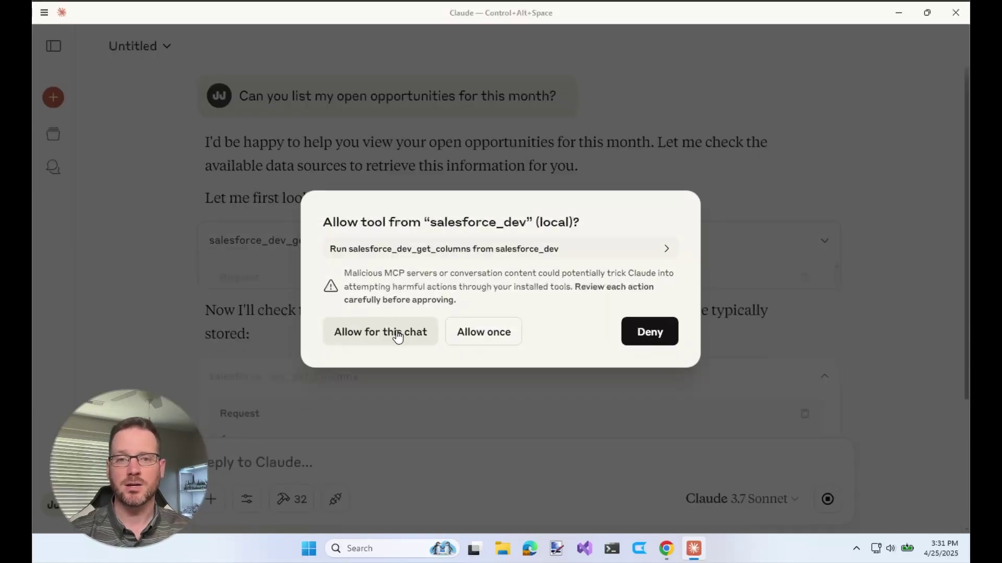
pyautogui.click(397, 335)
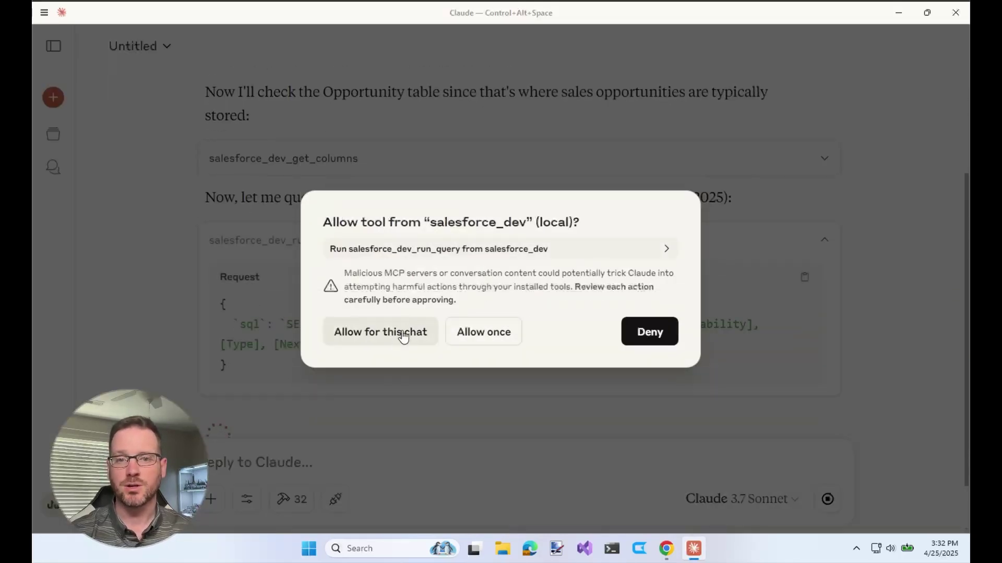
pyautogui.click(403, 336)
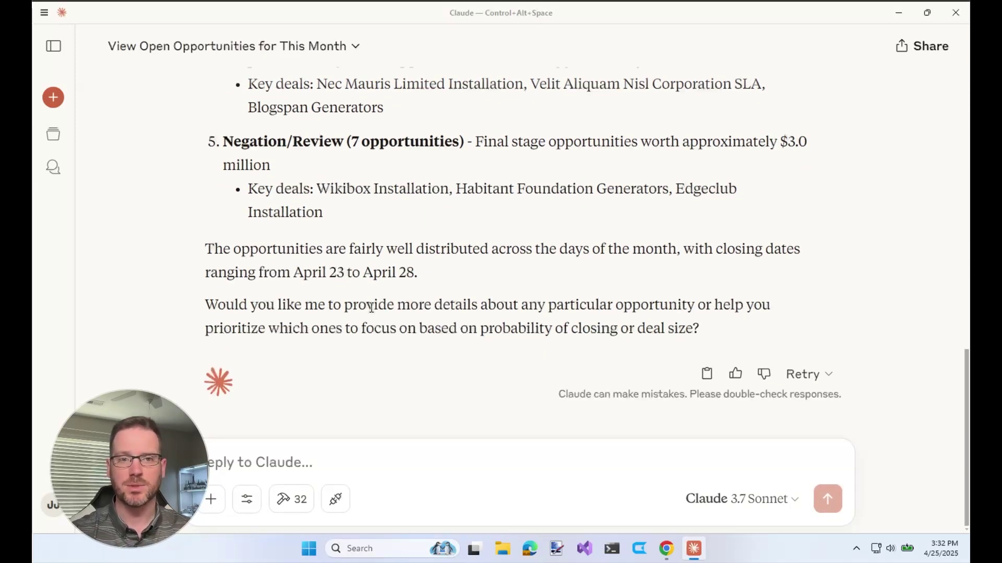
# - Scroll through the summary of 53 open April 2025 opportunities worth about $20.4 million
pyautogui.scroll(6, 371, 308)
pyautogui.scroll(-3, 371, 308)
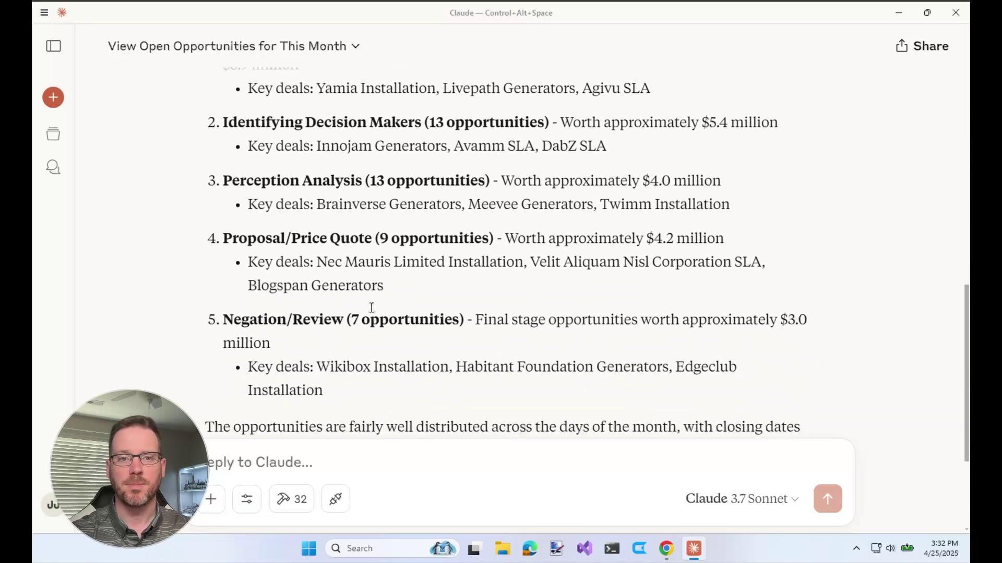
pyautogui.scroll(-3, 371, 308)
pyautogui.scroll(8, 374, 244)
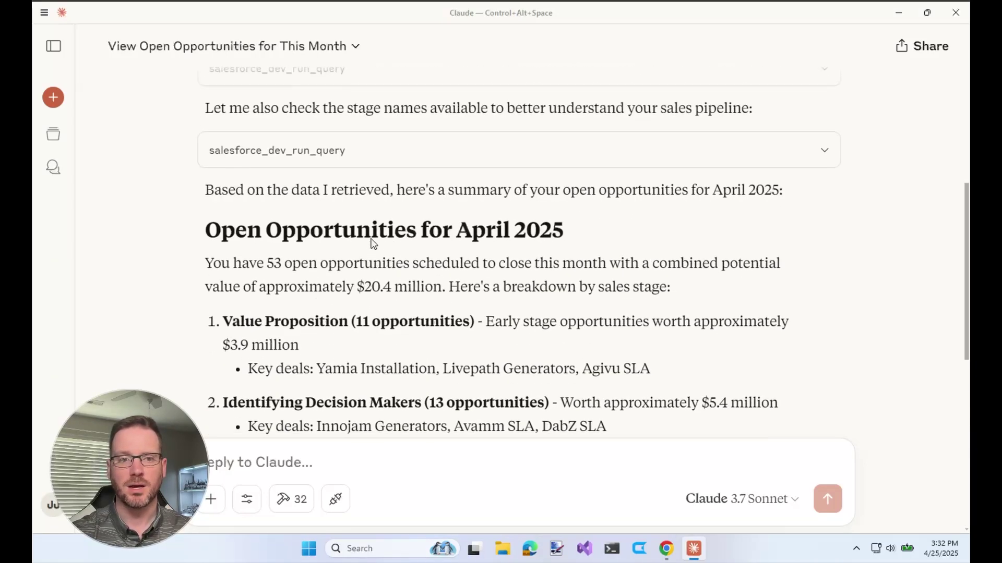
pyautogui.scroll(-8, 373, 244)
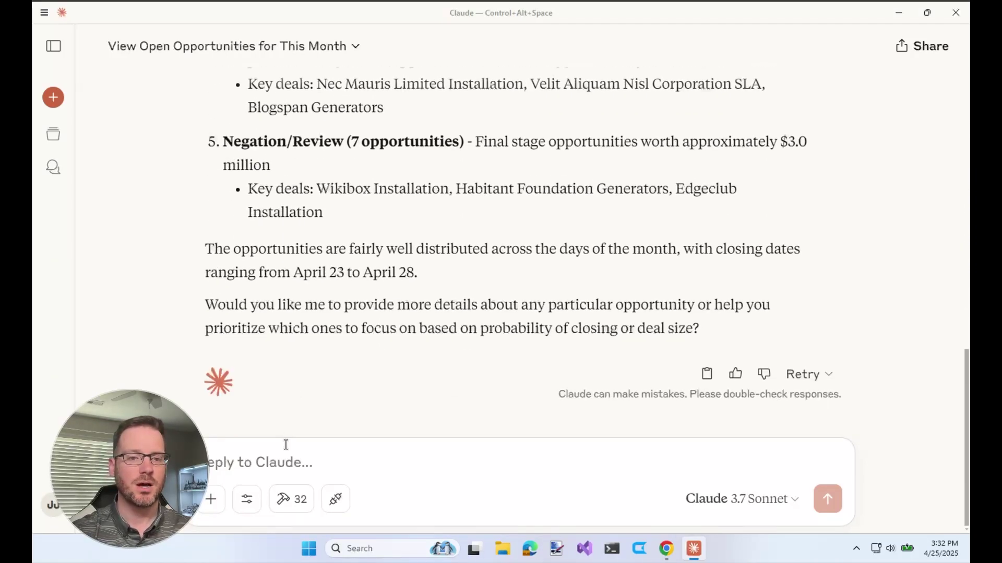
# - Send the follow-up: 'Can you list my open opportunities for this month that have any open jira tickets?'
pyautogui.click(282, 467)
pyautogui.write('Can you list my')
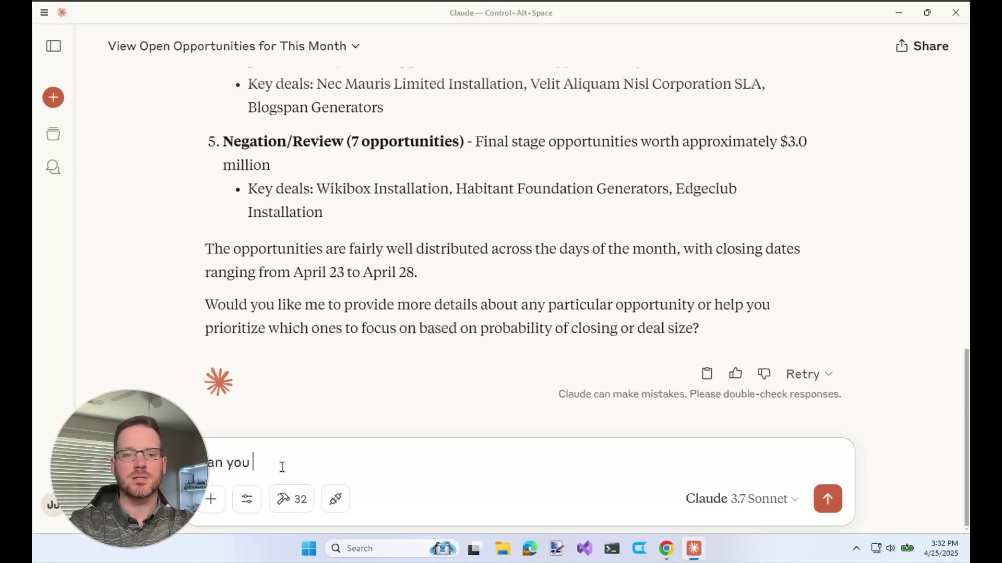
pyautogui.write(' open opporu')
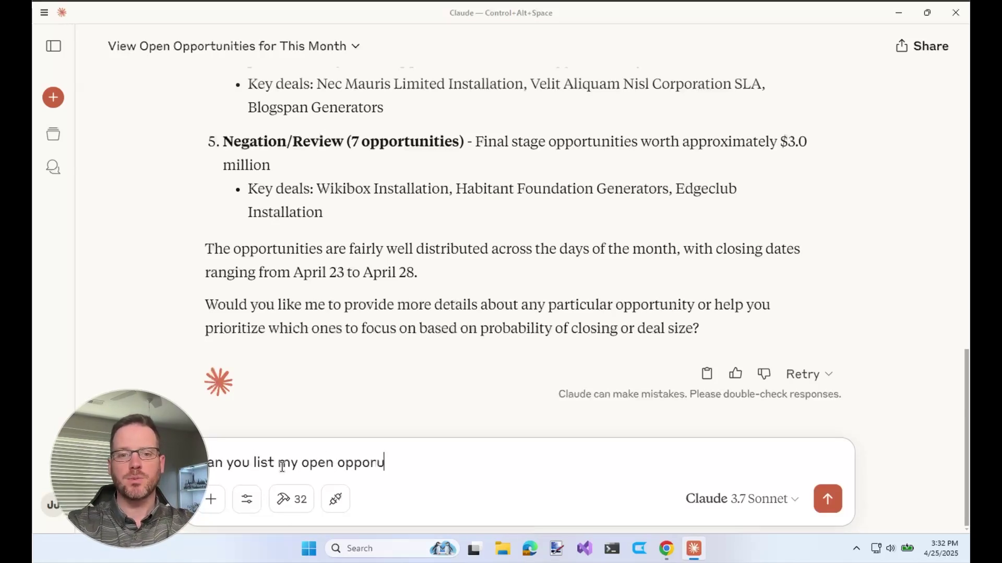
pyautogui.press('BackSpace')
pyautogui.write('tunit')
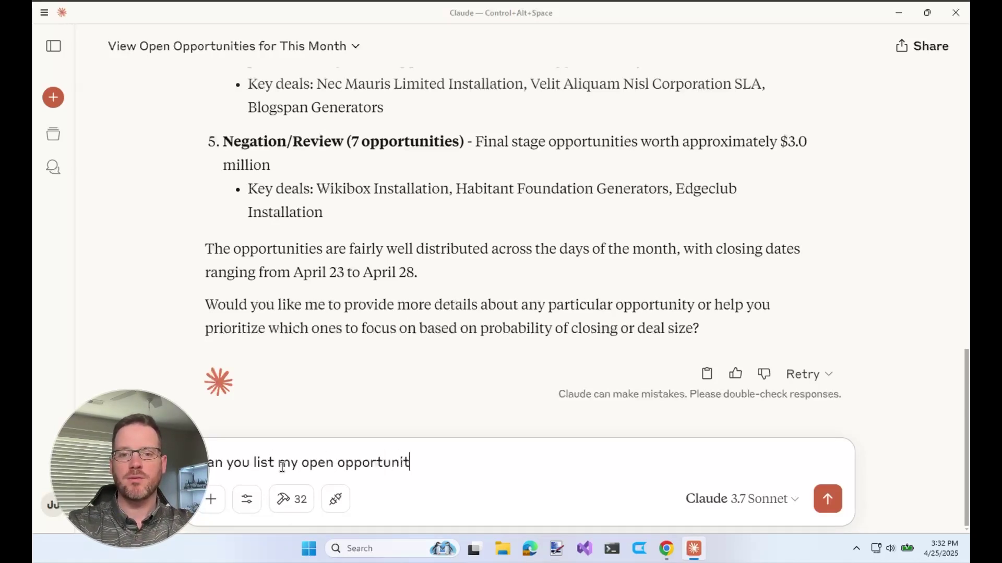
pyautogui.write('ies for April that')
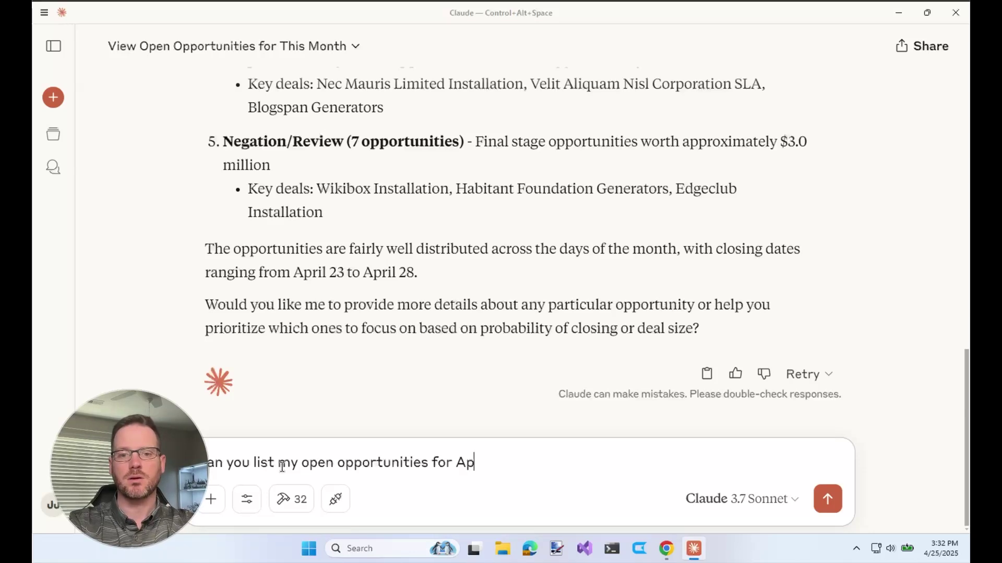
pyautogui.press('BackSpace')
pyautogui.press('BackSpace')
pyautogui.press('BackSpace')
pyautogui.press('BackSpace')
pyautogui.press('BackSpace')
pyautogui.press('BackSpace')
pyautogui.press('BackSpace')
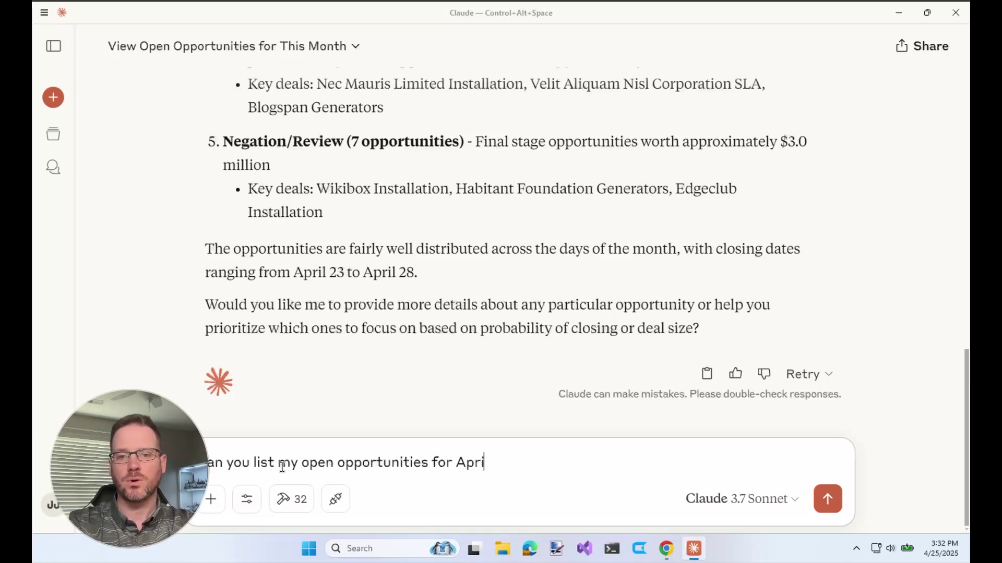
pyautogui.write('this mont')
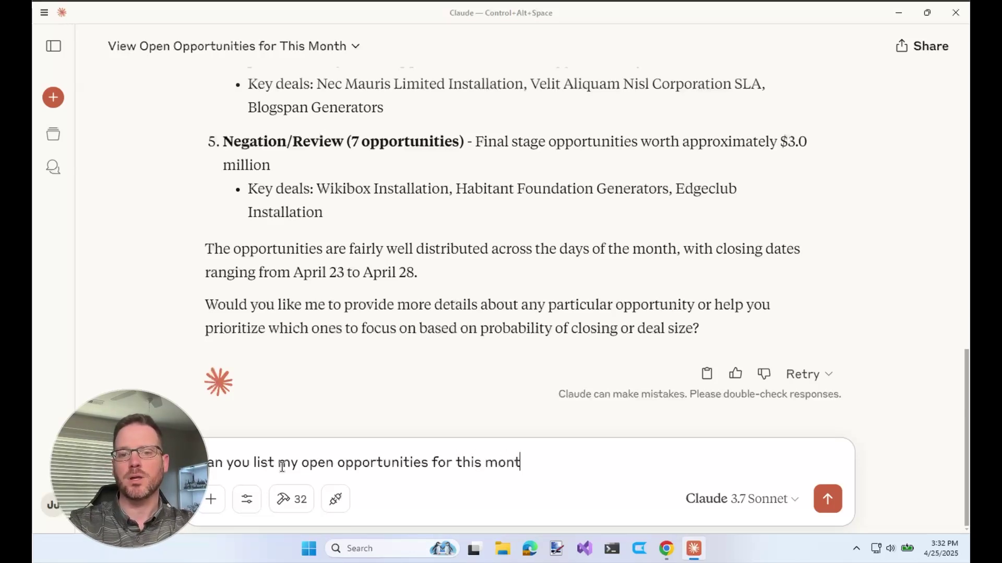
pyautogui.write('h that have any op')
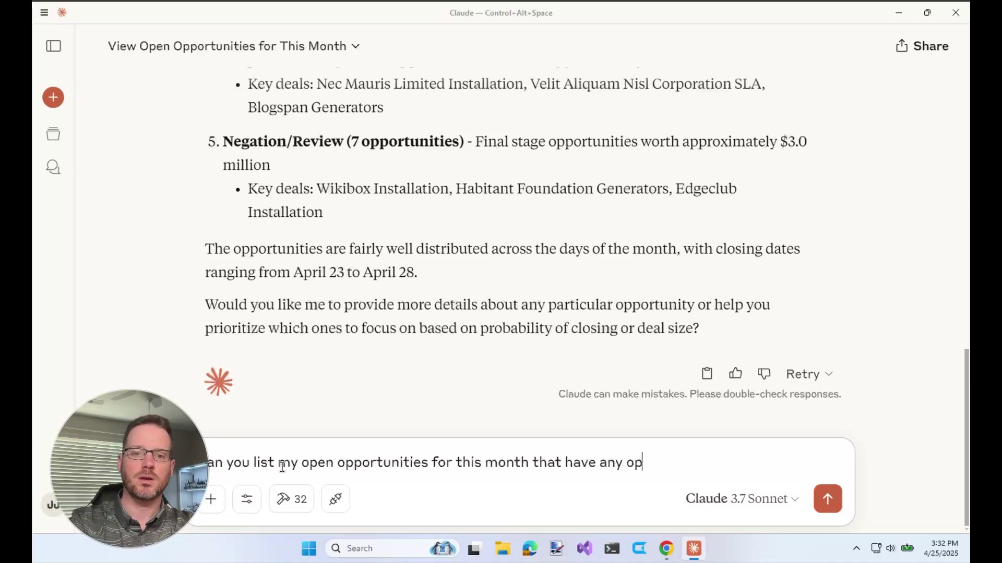
pyautogui.write('en jira ')
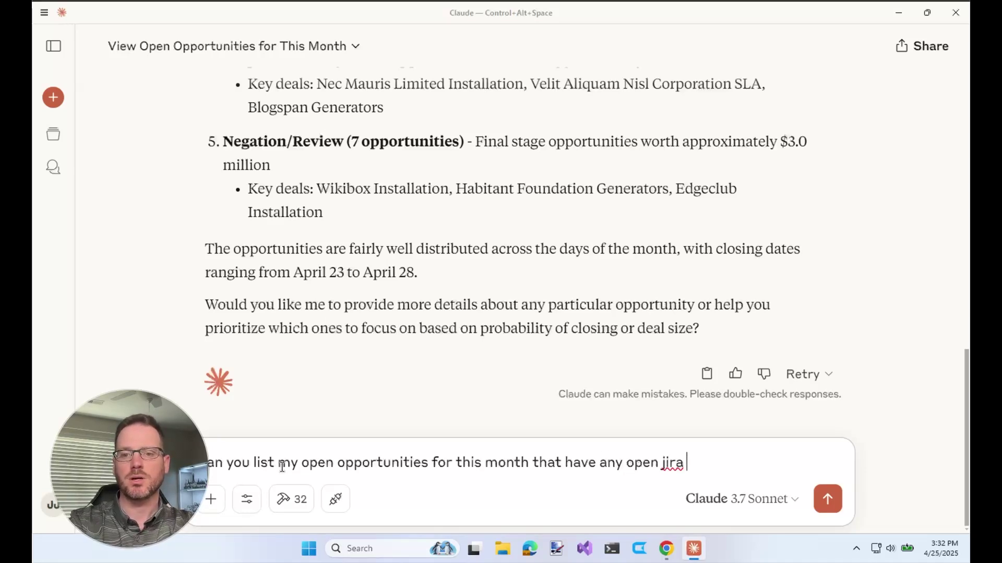
pyautogui.write('tickets?')
pyautogui.press('Return')
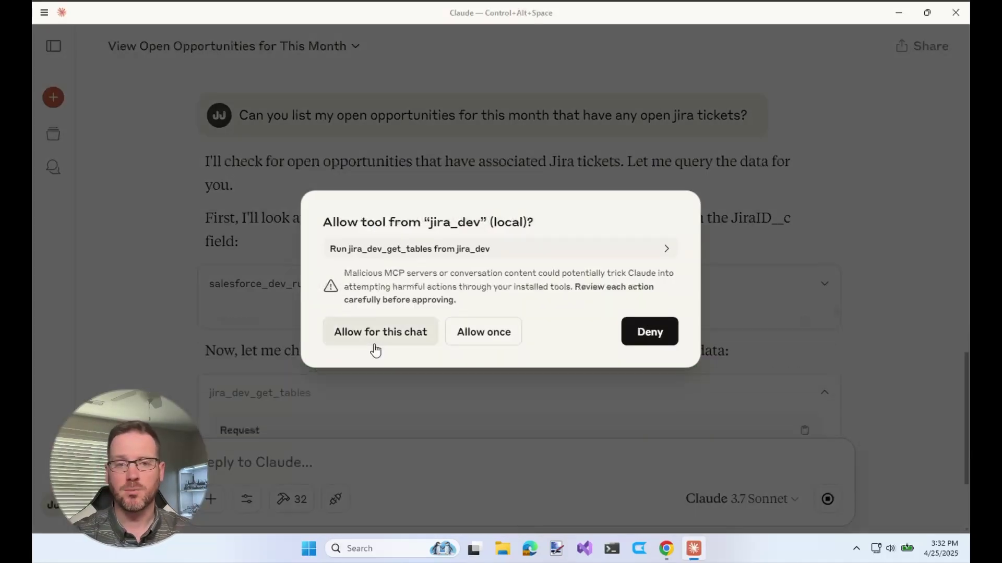
# - Allow the jira_dev table, column and open-issue query calls for this chat
pyautogui.click(374, 338)
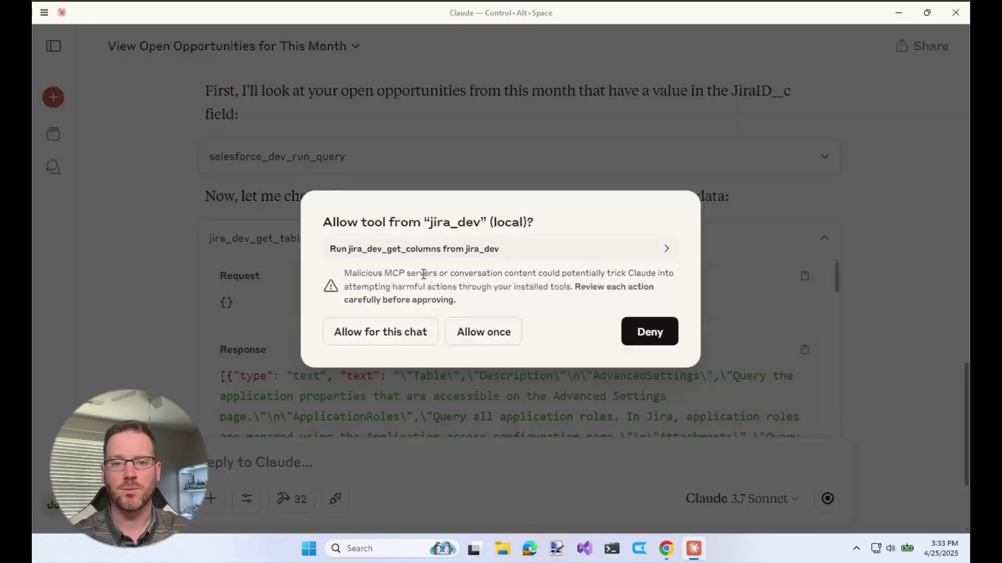
pyautogui.click(416, 336)
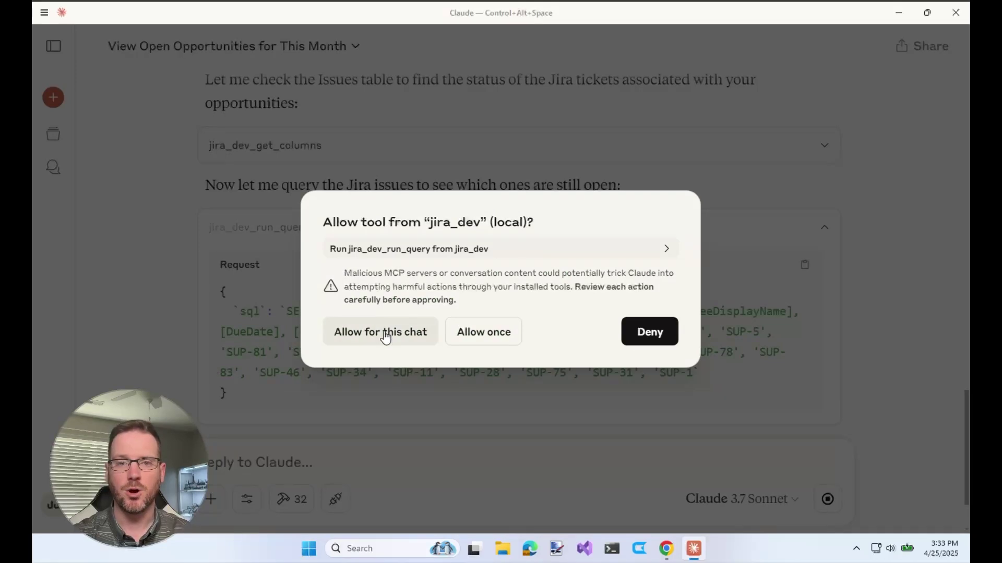
pyautogui.click(385, 336)
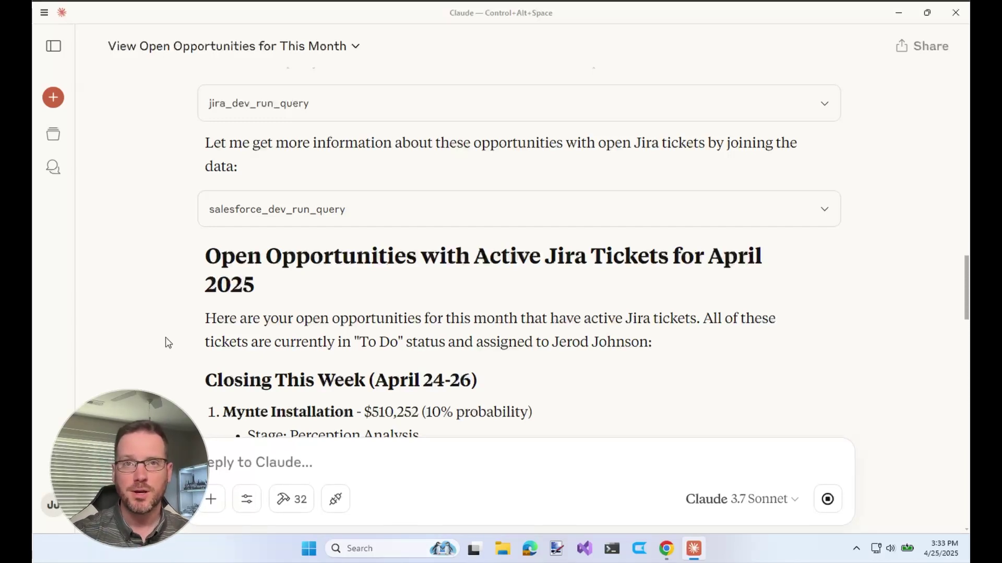
# - Scroll through the 15 opportunities with active Jira tickets, led by Mynte Installation at $510,252
pyautogui.scroll(-4, 165, 342)
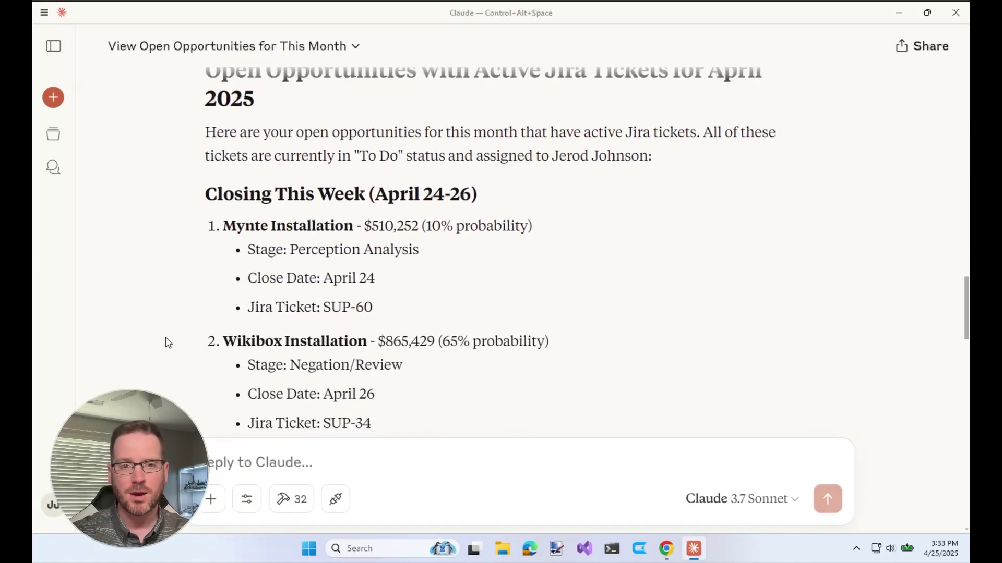
pyautogui.scroll(-1, 165, 338)
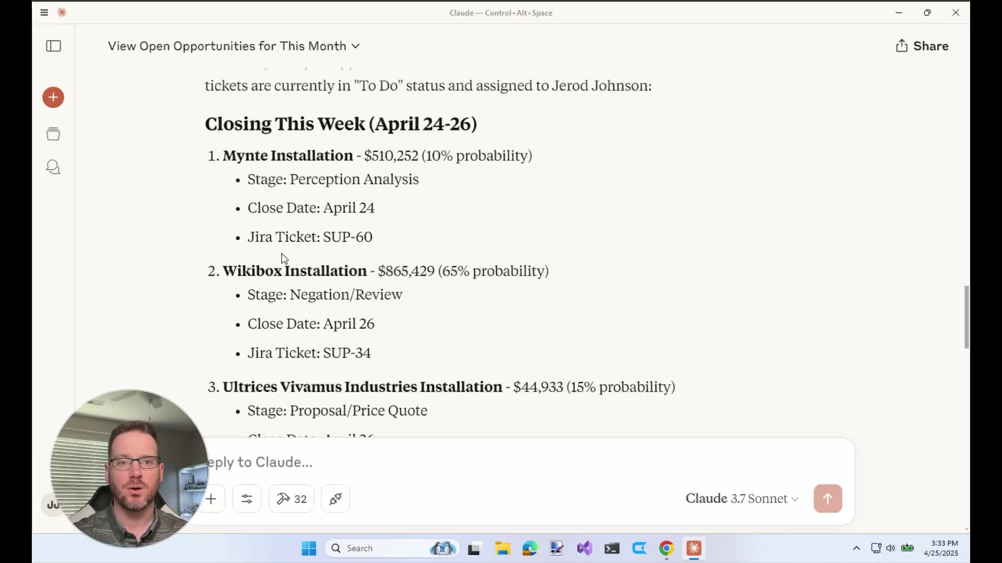
pyautogui.scroll(-3, 224, 328)
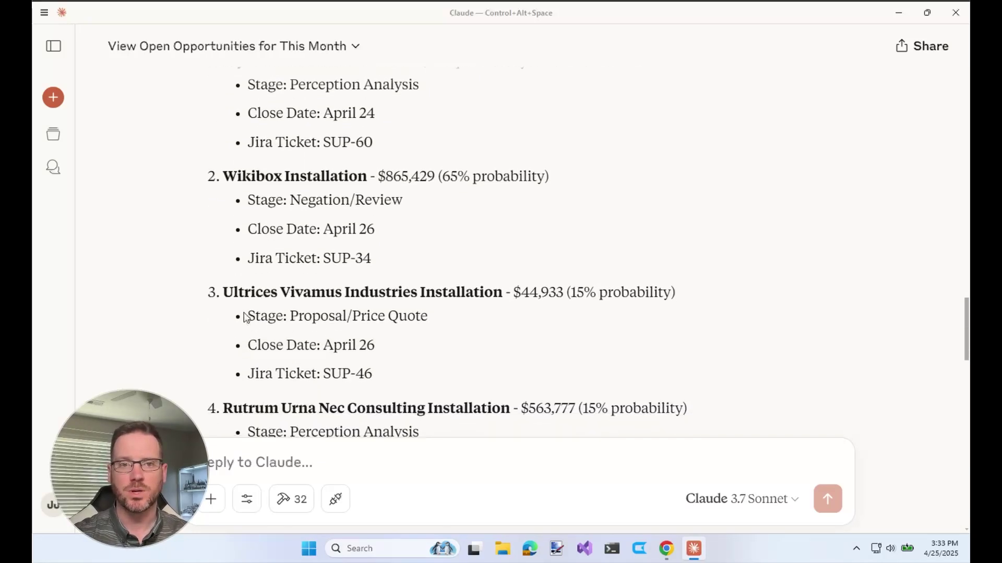
pyautogui.scroll(-3, 245, 318)
pyautogui.scroll(6, 245, 317)
pyautogui.scroll(-15, 245, 317)
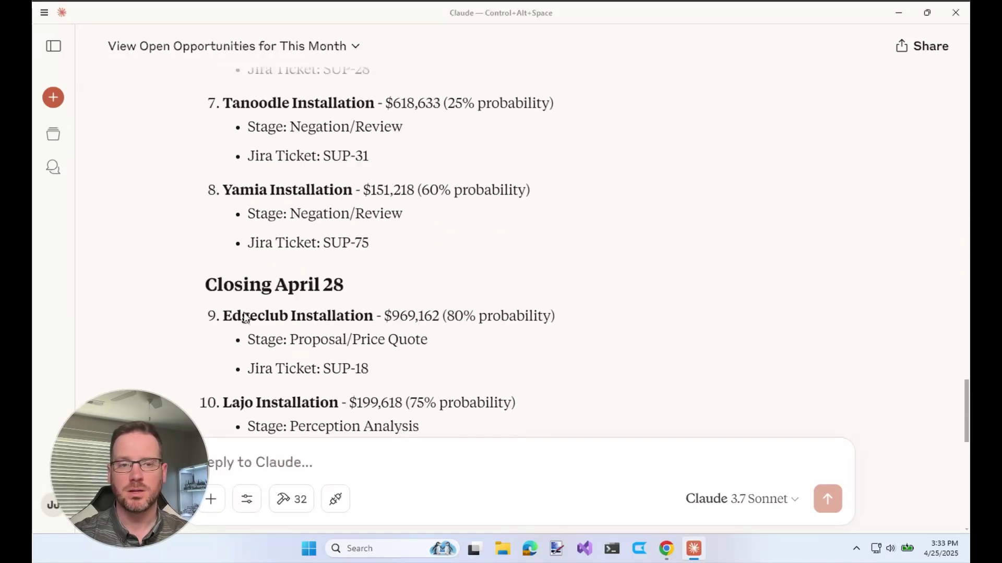
pyautogui.scroll(-10, 245, 317)
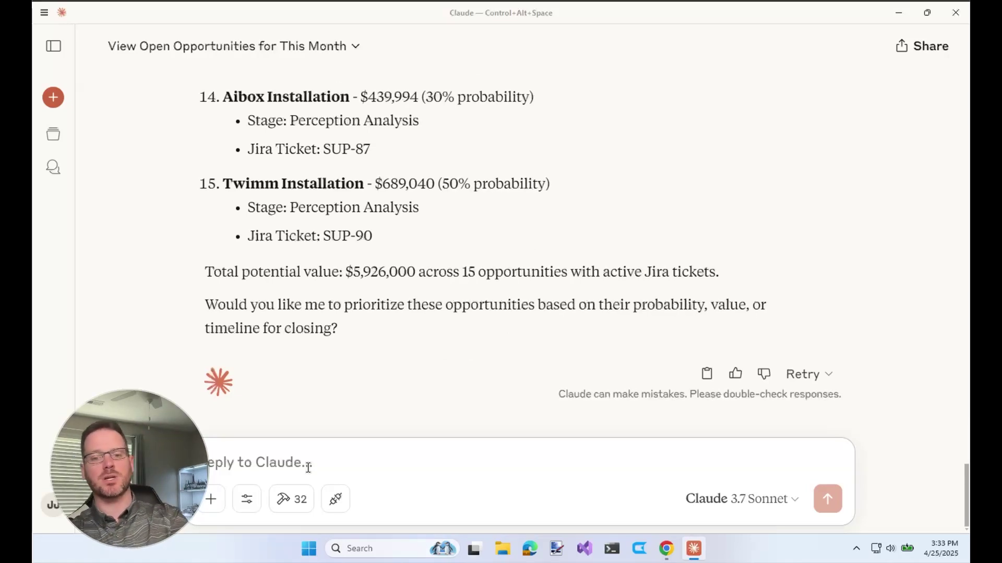
# - Send the request 'Can you close the Mynte Installation ticket?'
pyautogui.write('Can yo uc')
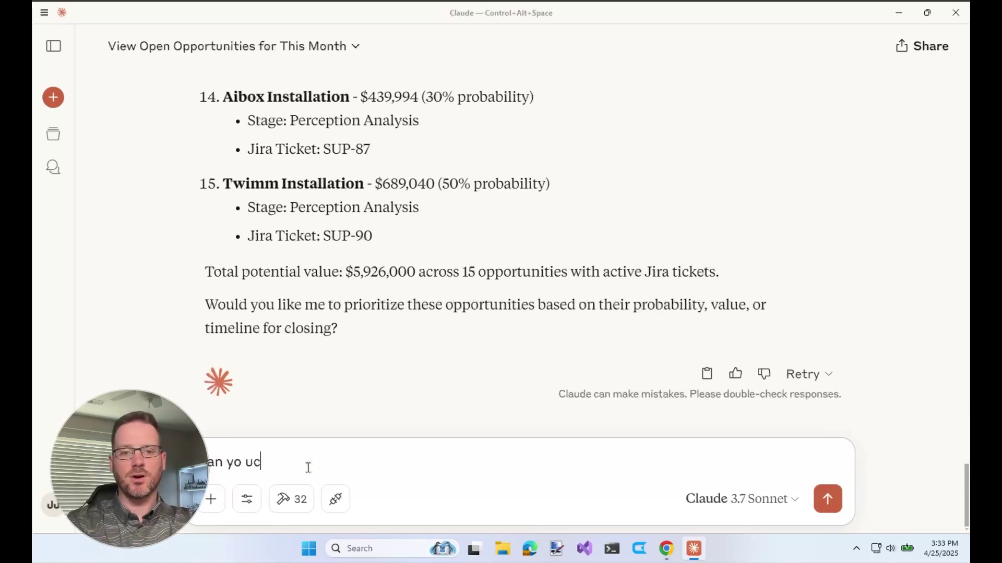
pyautogui.press('BackSpace')
pyautogui.press('BackSpace')
pyautogui.press('BackSpace')
pyautogui.write('u close the ')
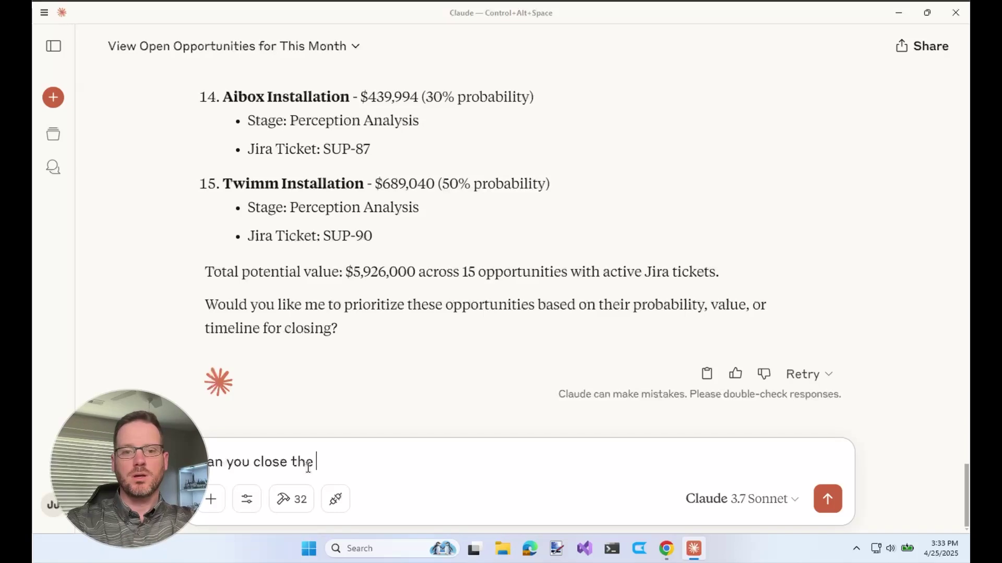
pyautogui.write('Mynte Insta')
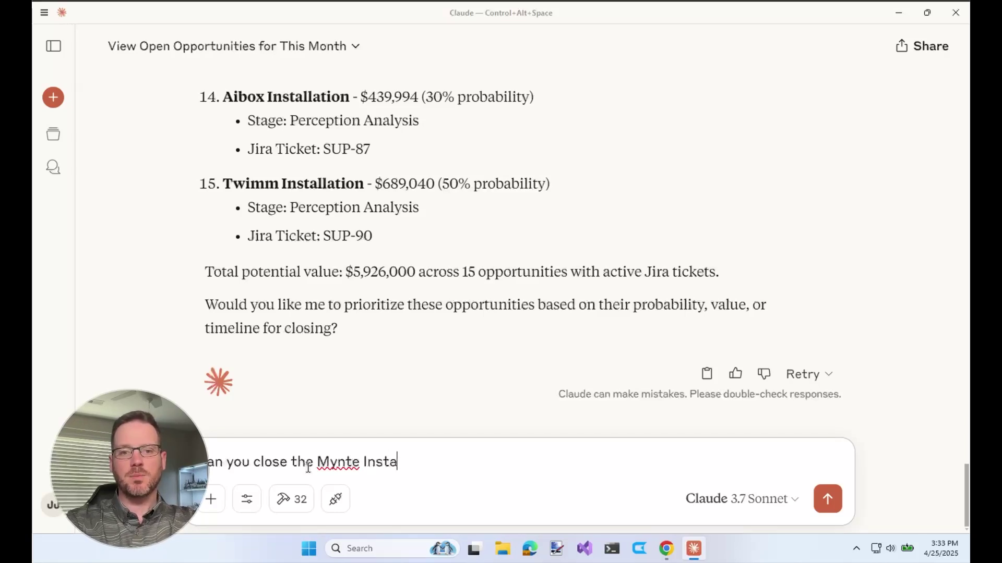
pyautogui.write('llation ticket?')
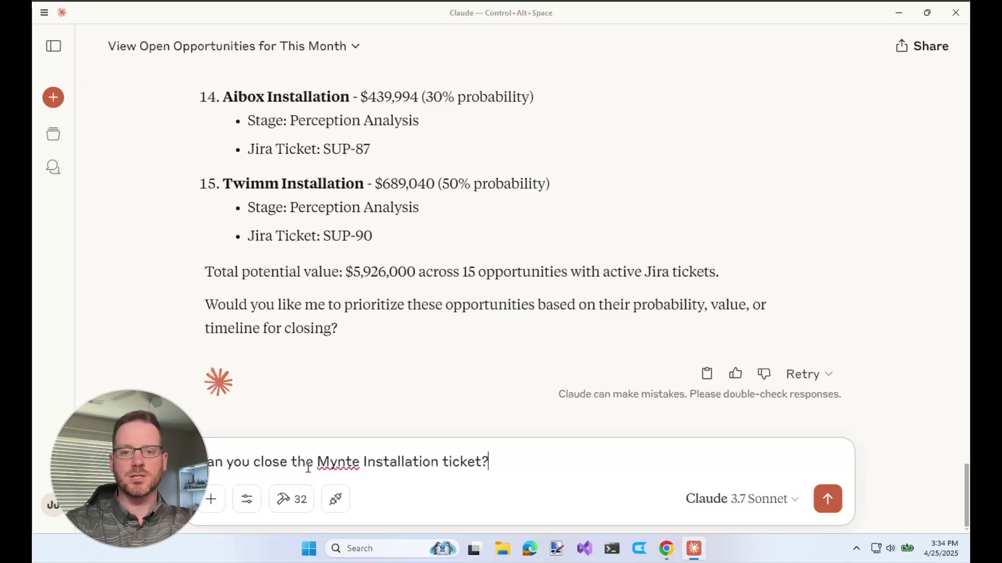
pyautogui.press('Return')
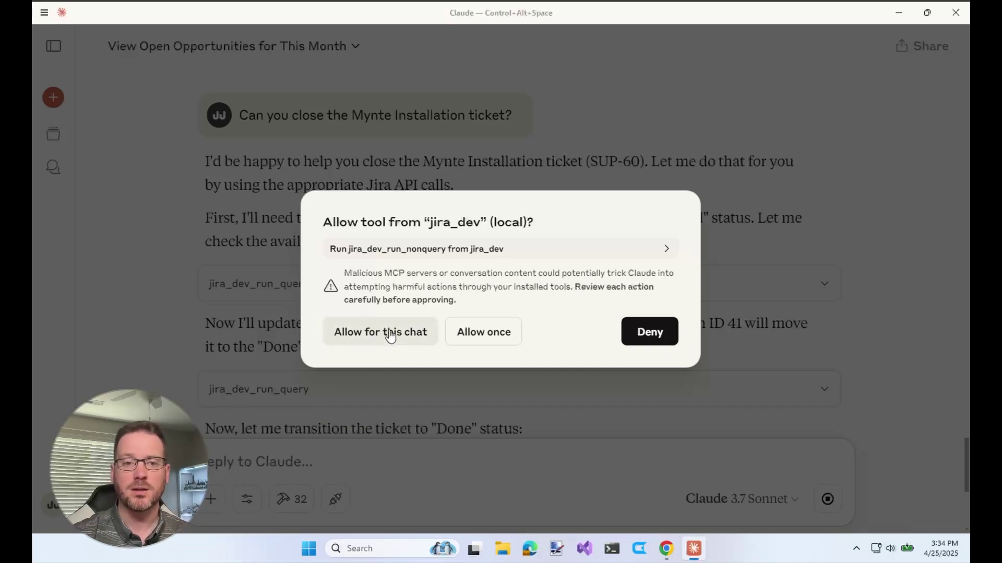
# - Approve the jira_dev update, procedure listing, parameter lookup and status change for SUP-60
pyautogui.click(390, 337)
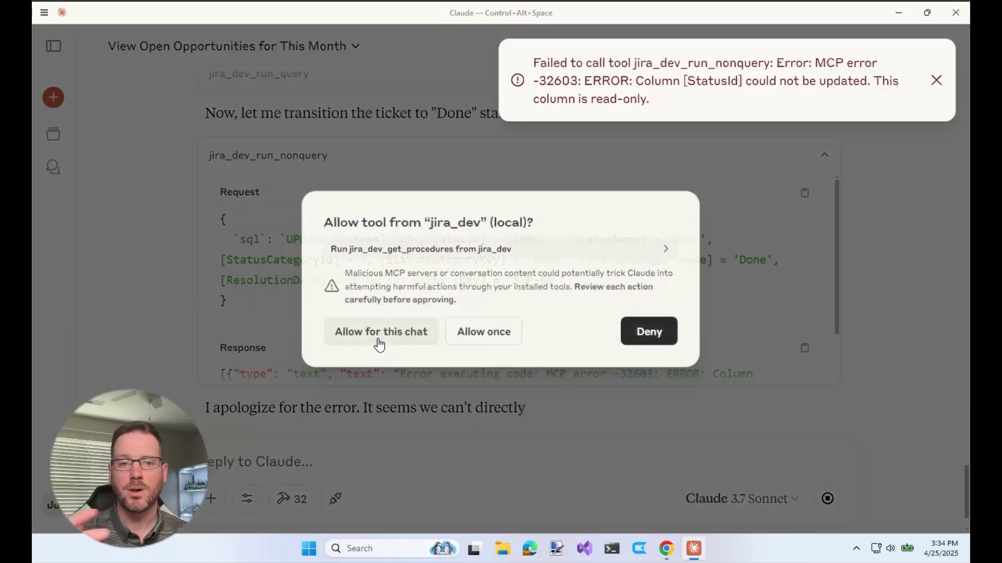
pyautogui.click(380, 342)
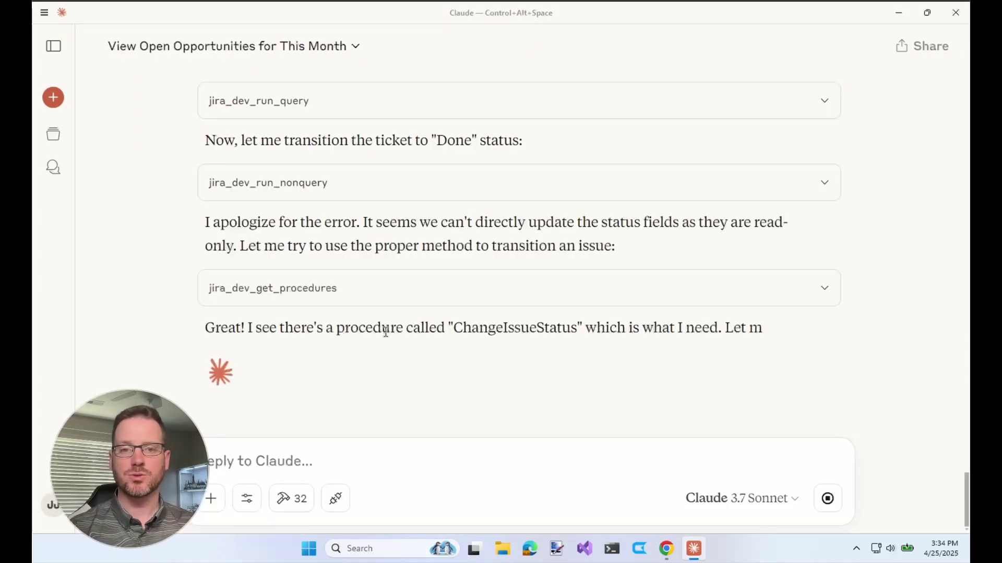
pyautogui.click(386, 334)
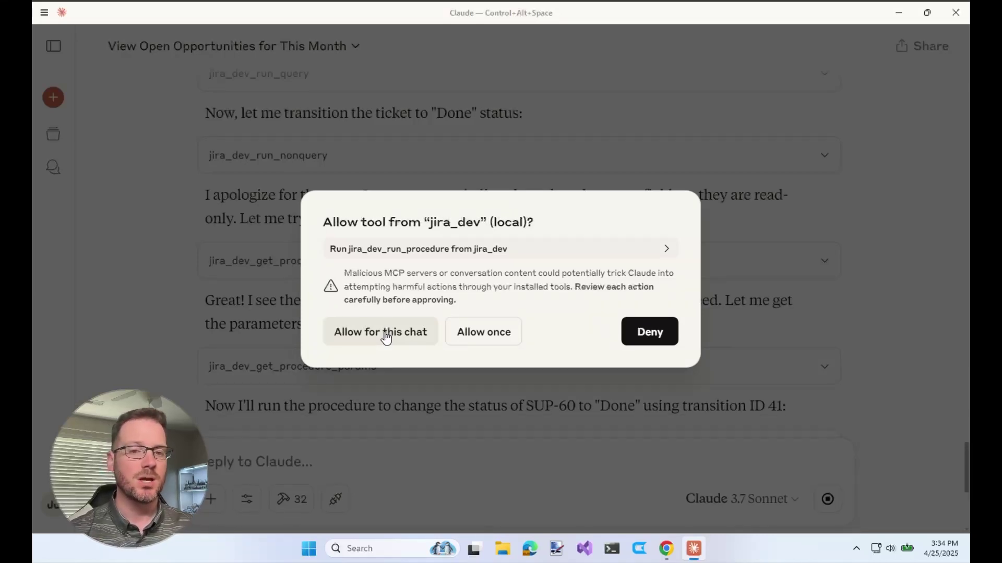
pyautogui.click(386, 332)
# - Read the To Do to Done confirmation and select the ticket key SUP-60
pyautogui.scroll(-3, 436, 215)
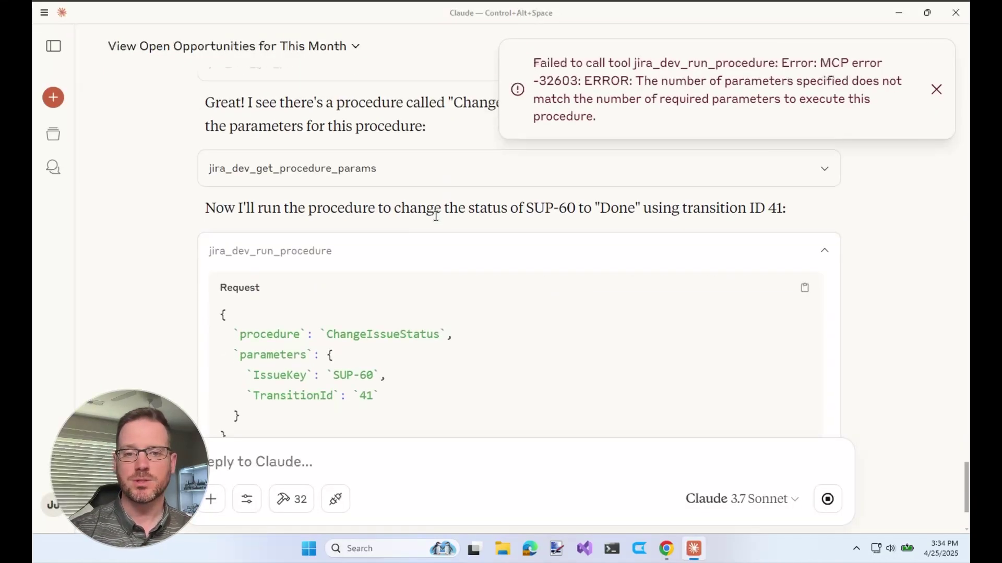
pyautogui.scroll(-2, 371, 258)
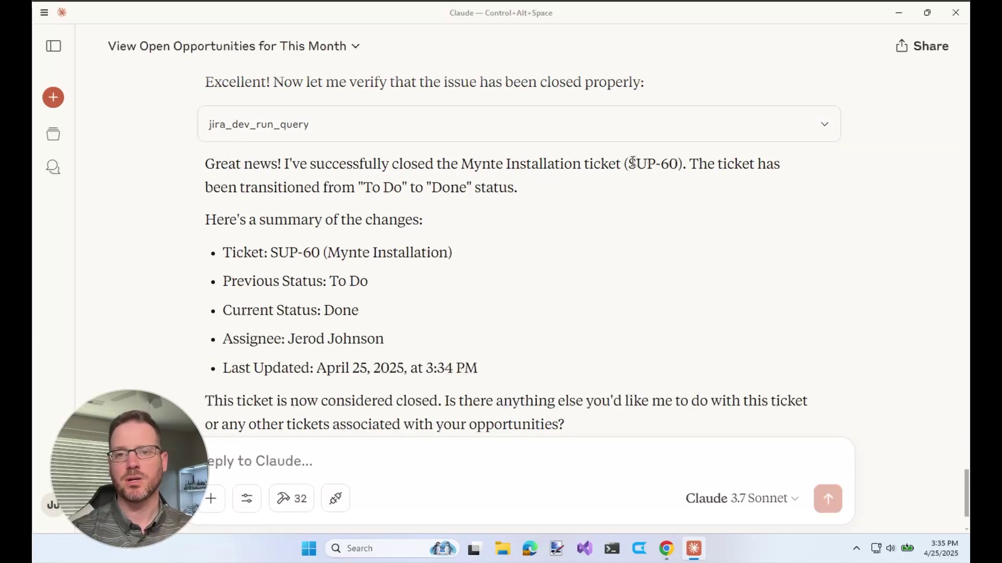
pyautogui.moveTo(629, 164); pyautogui.dragTo(680, 165)
pyautogui.hotkey('ctrl', 'c')
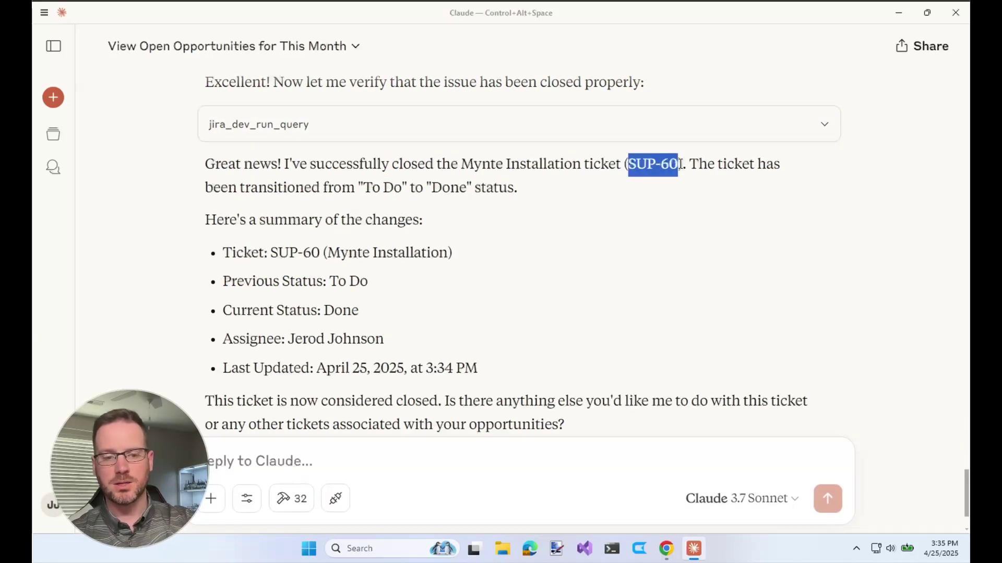
# - Load issue SUP-60 on the Jira board in Chrome to confirm it shows Done, then return to Claude
pyautogui.moveTo(667, 549)
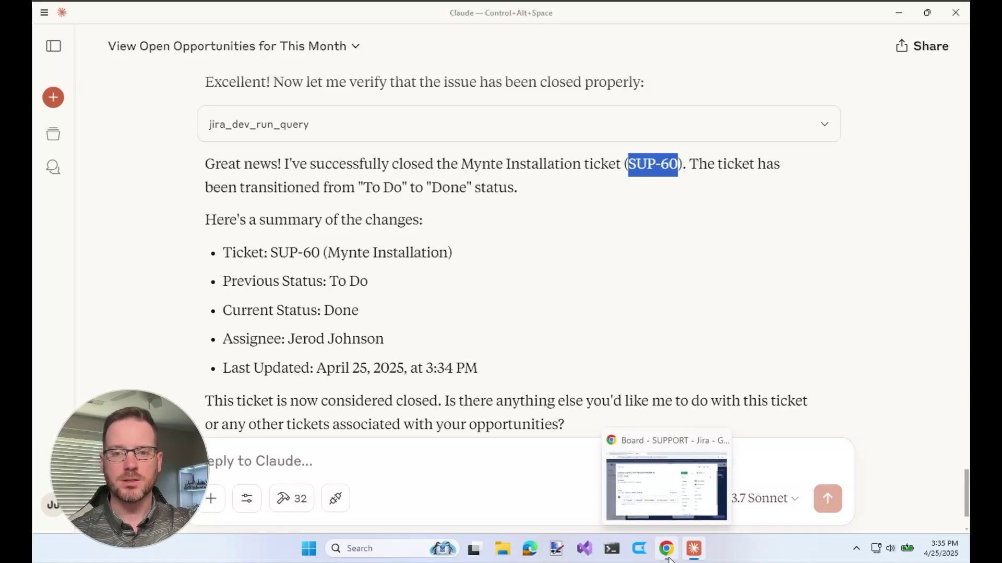
pyautogui.click(673, 488)
pyautogui.moveTo(506, 41); pyautogui.dragTo(486, 41)
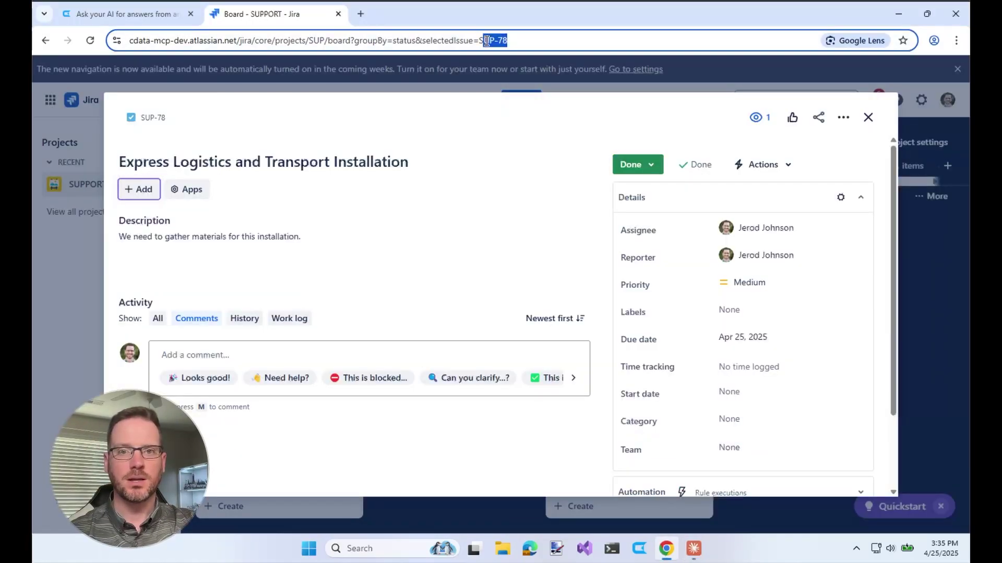
pyautogui.hotkey('ctrl', 'v')
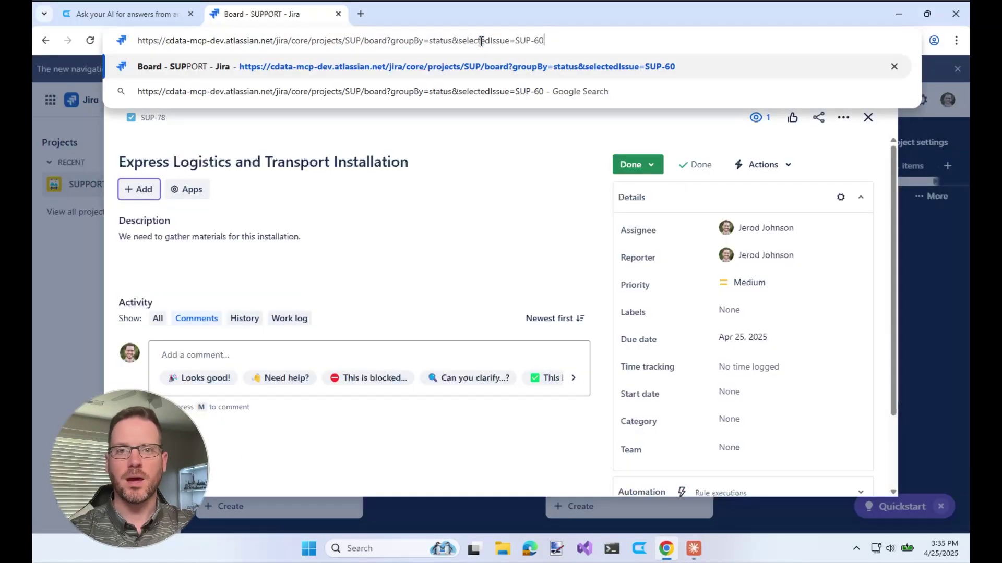
pyautogui.press('Return')
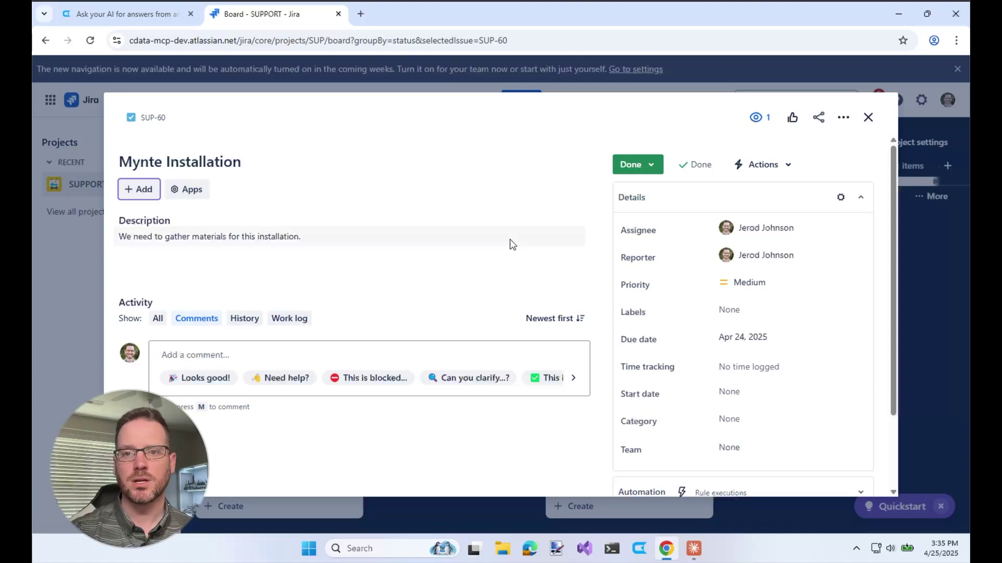
pyautogui.click(692, 553)
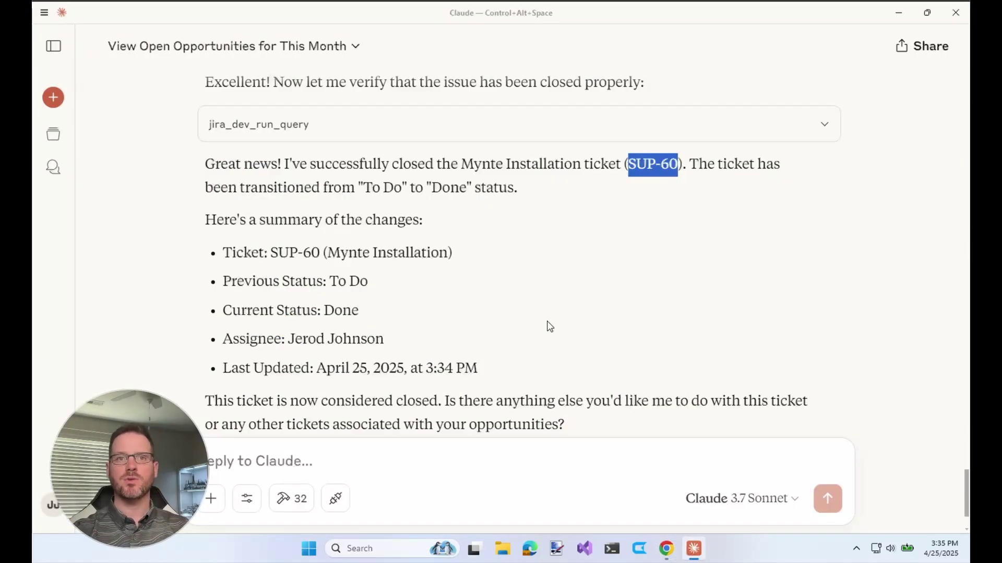